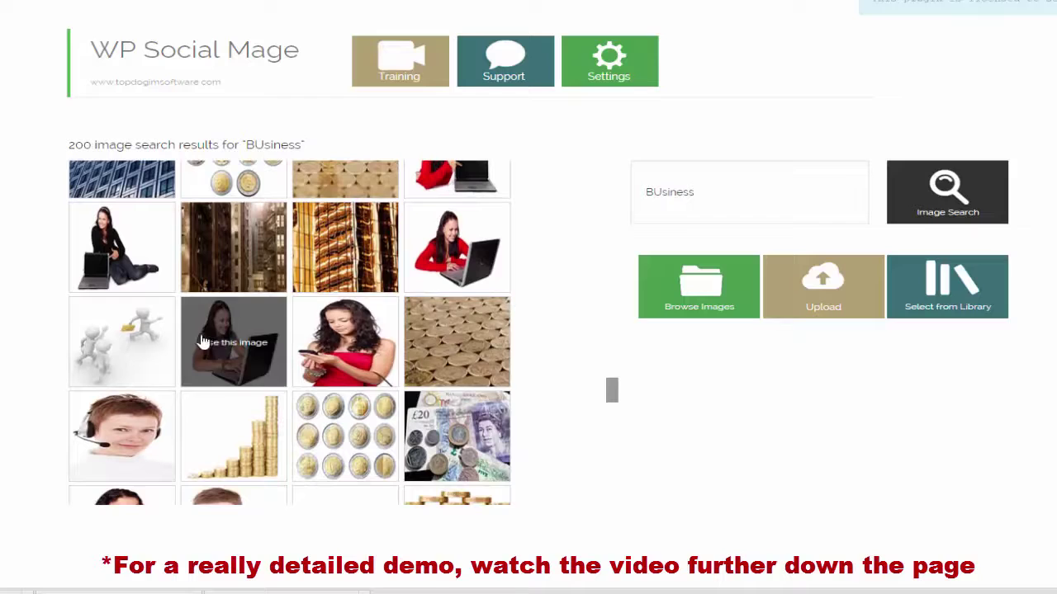
Load the woman-at-laptop photo into the image editor with 'Use this image'
click(230, 346)
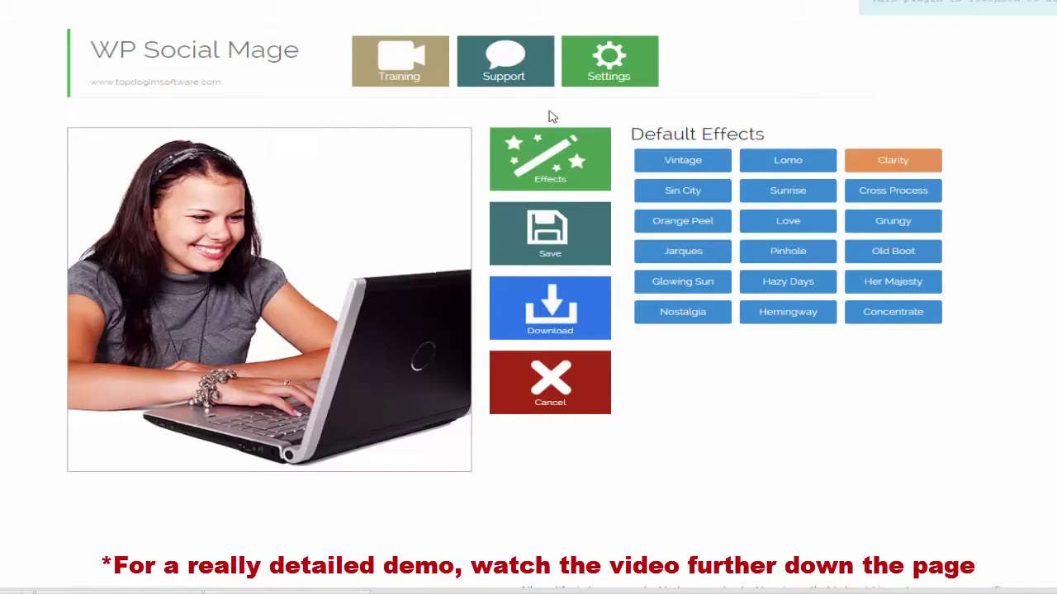
Keep the photo and crop it to the 518 x 270 image size
click(556, 238)
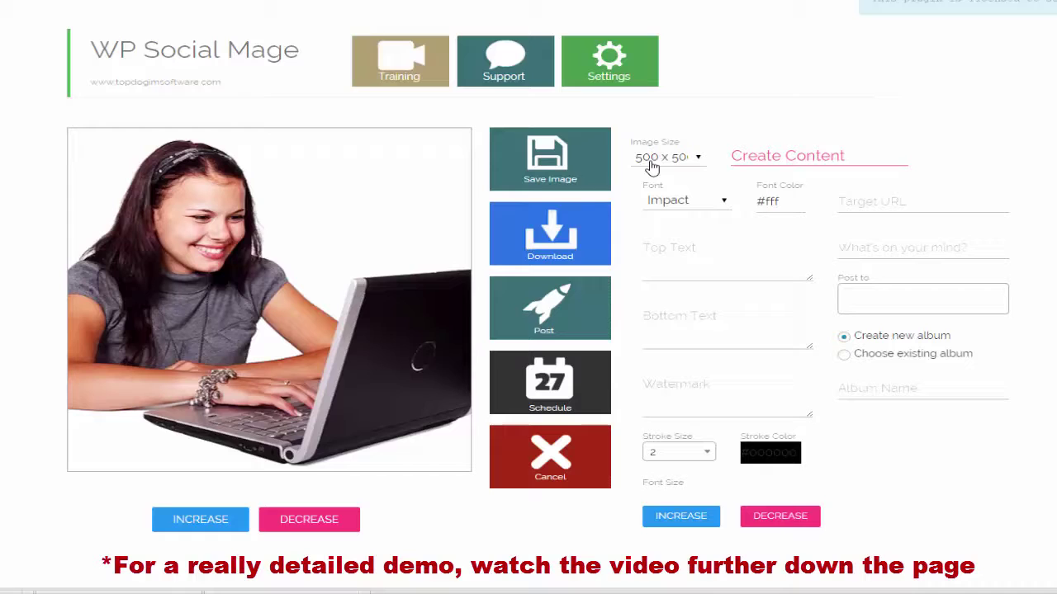
click(699, 161)
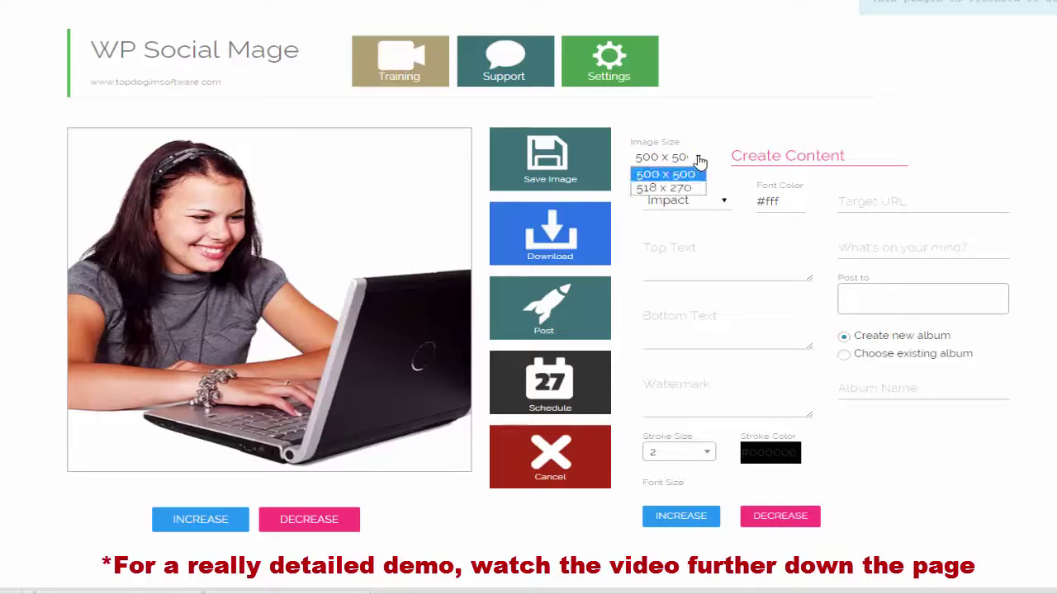
click(669, 188)
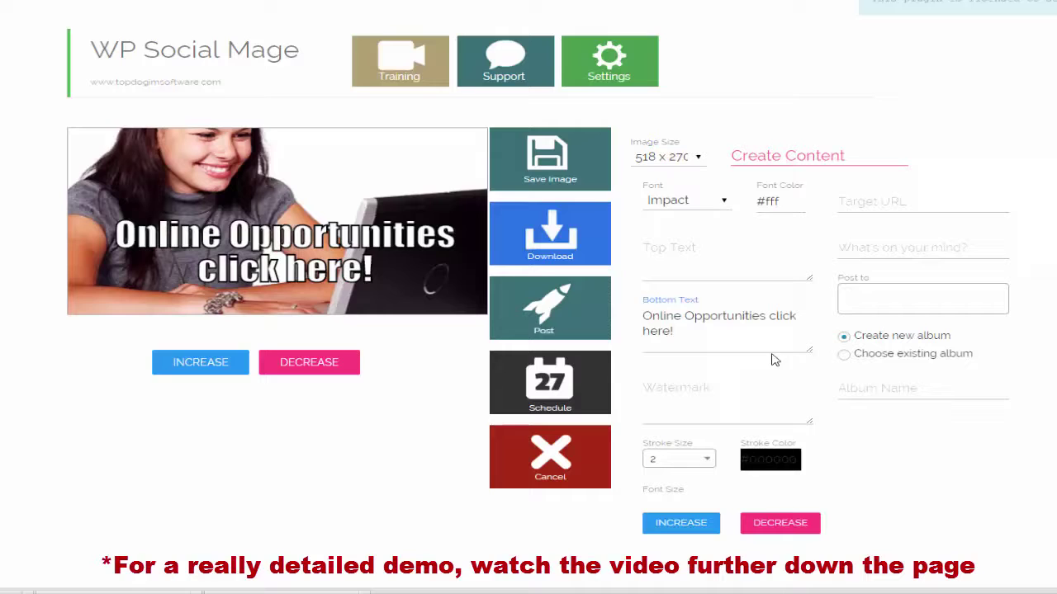
Set the caption font to Luckiest Guy and reduce its size by two steps
click(727, 205)
drag(808, 284, 805, 440)
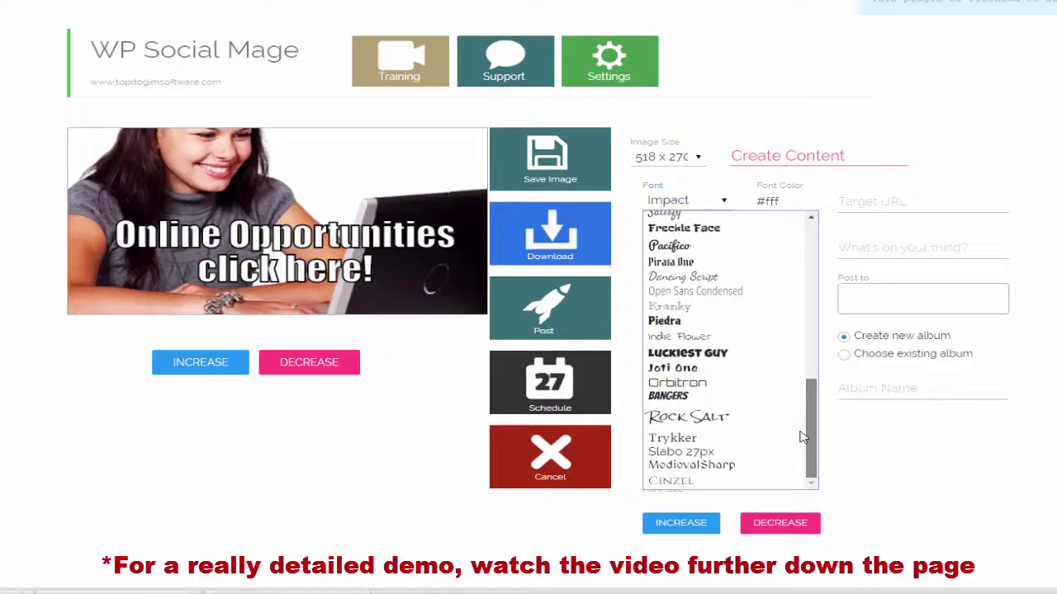
click(730, 353)
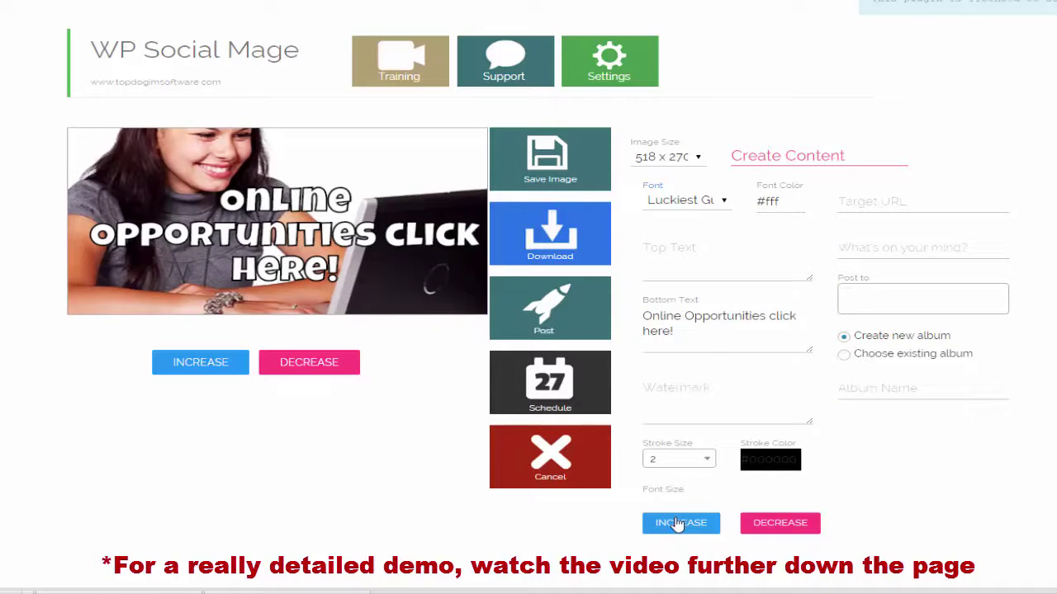
click(784, 528)
click(787, 533)
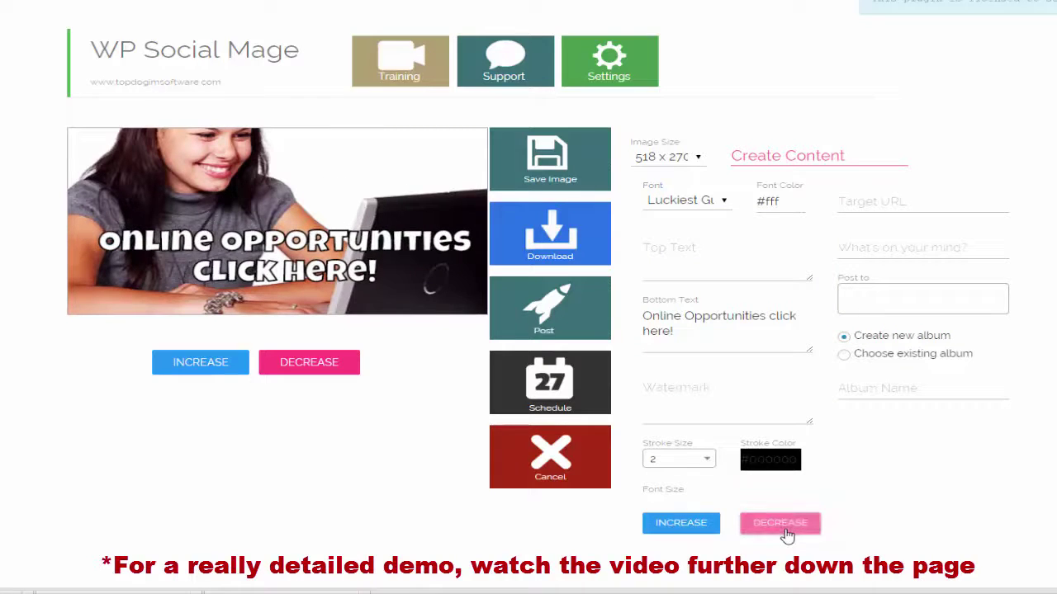
Colour the caption text yellow #f7ff00
click(784, 204)
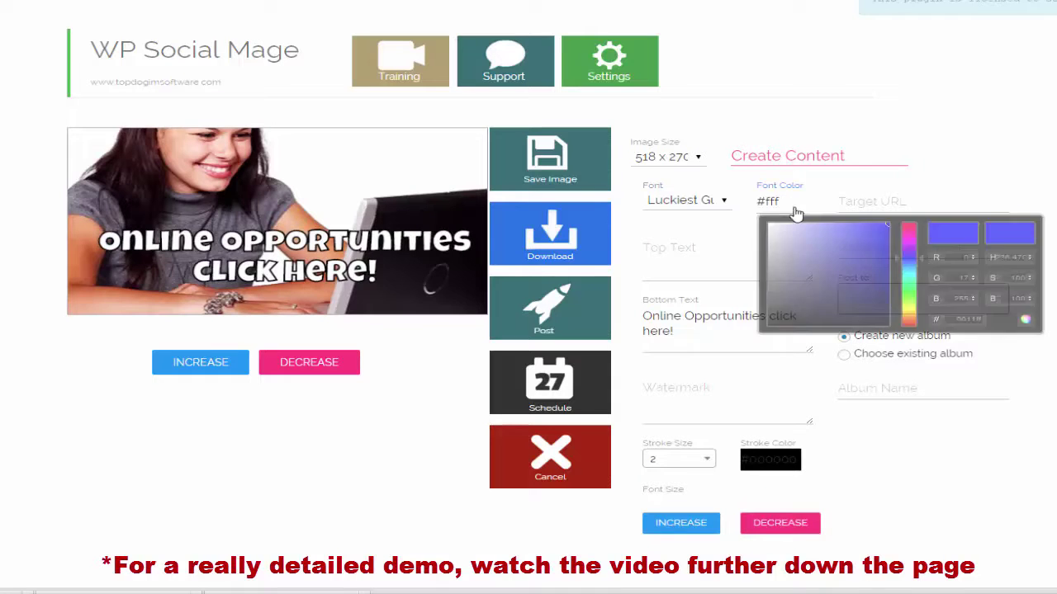
drag(904, 258, 919, 307)
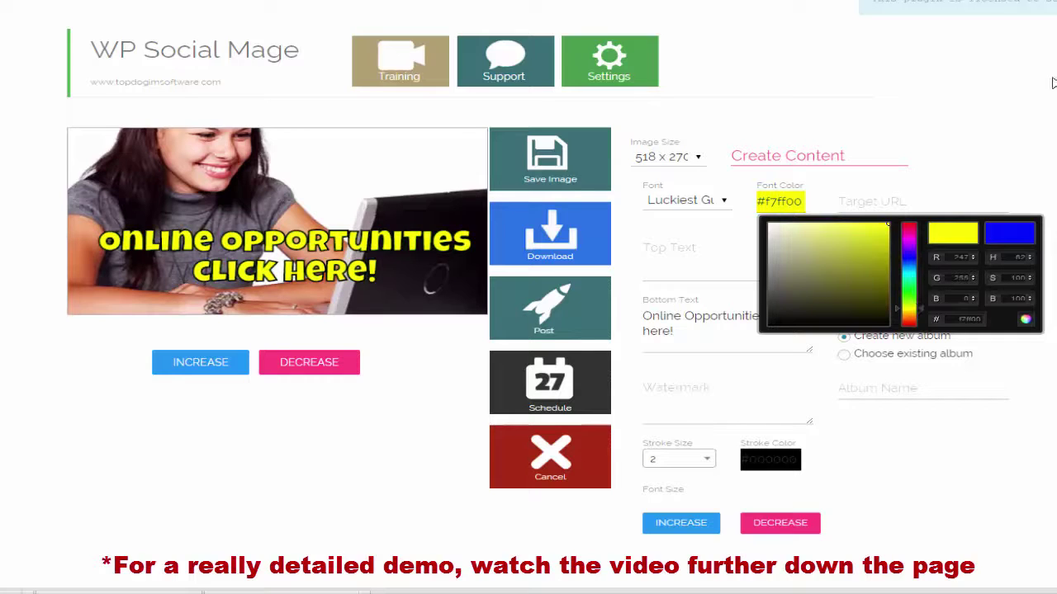
click(1022, 76)
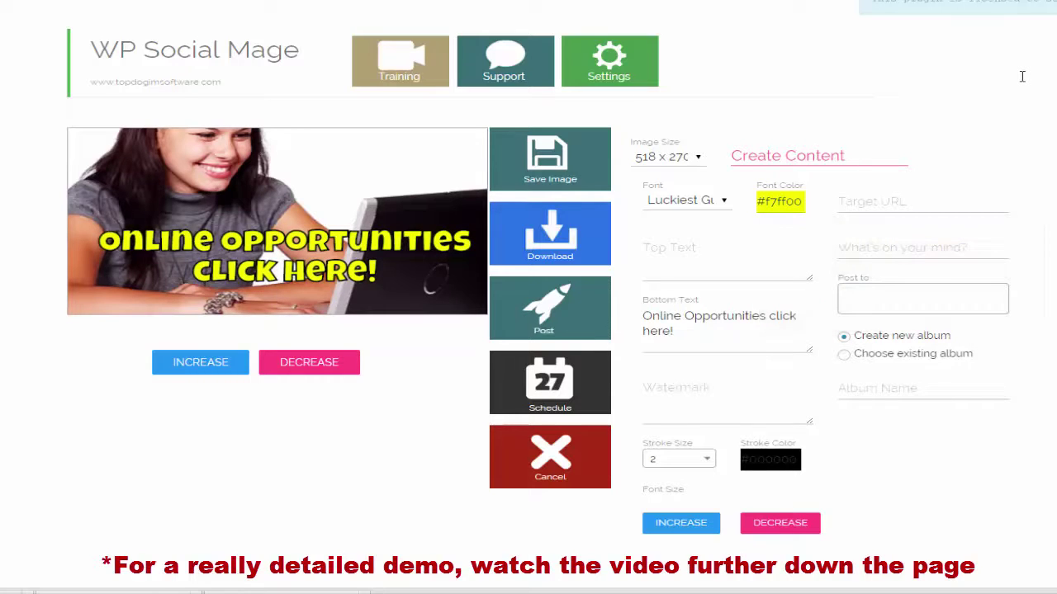
Paste the robmaggs.com target link, add message 'Simple method of making money dnline' and title 'Amazing opp'
click(856, 206)
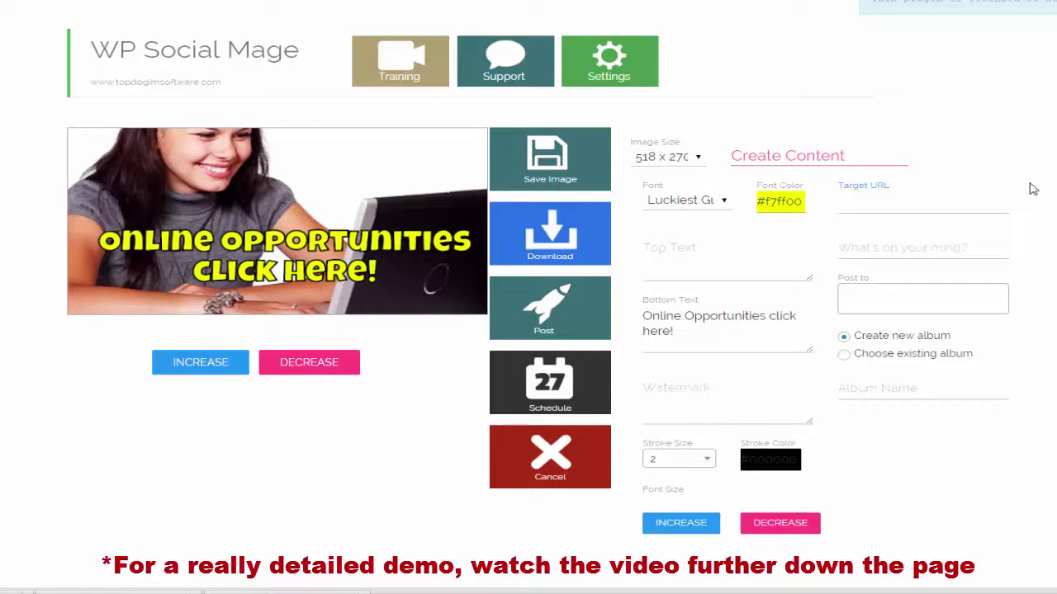
text(http://robmaggs.com)
click(856, 246)
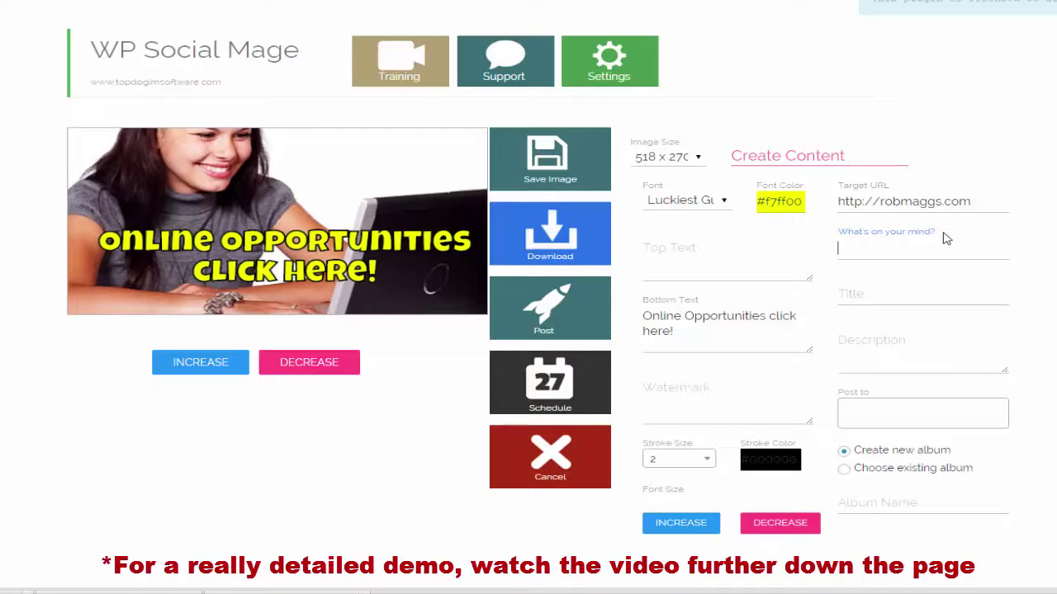
text(Sim)
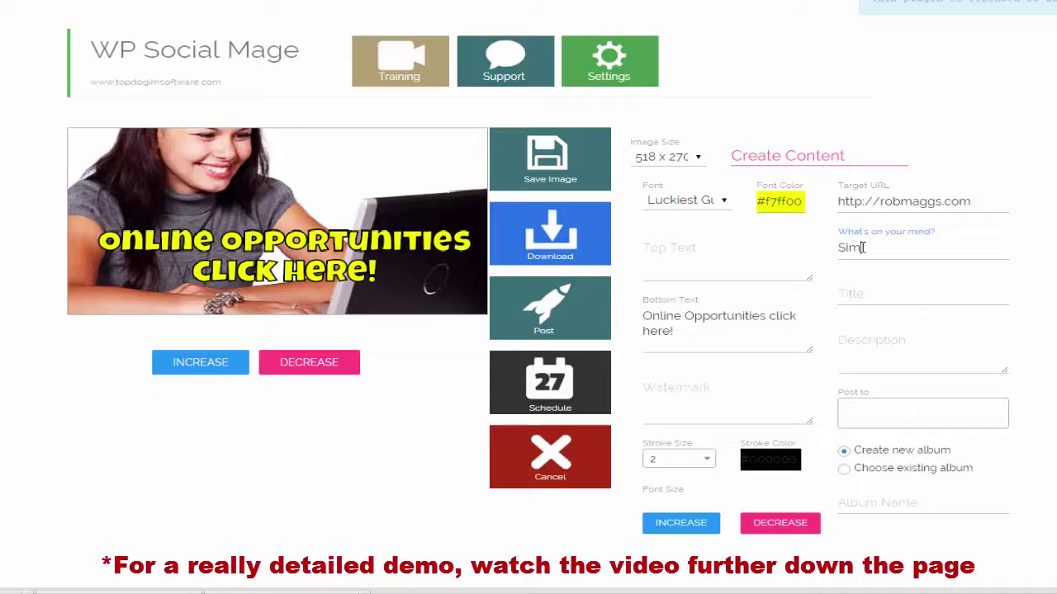
text(ple method of maki)
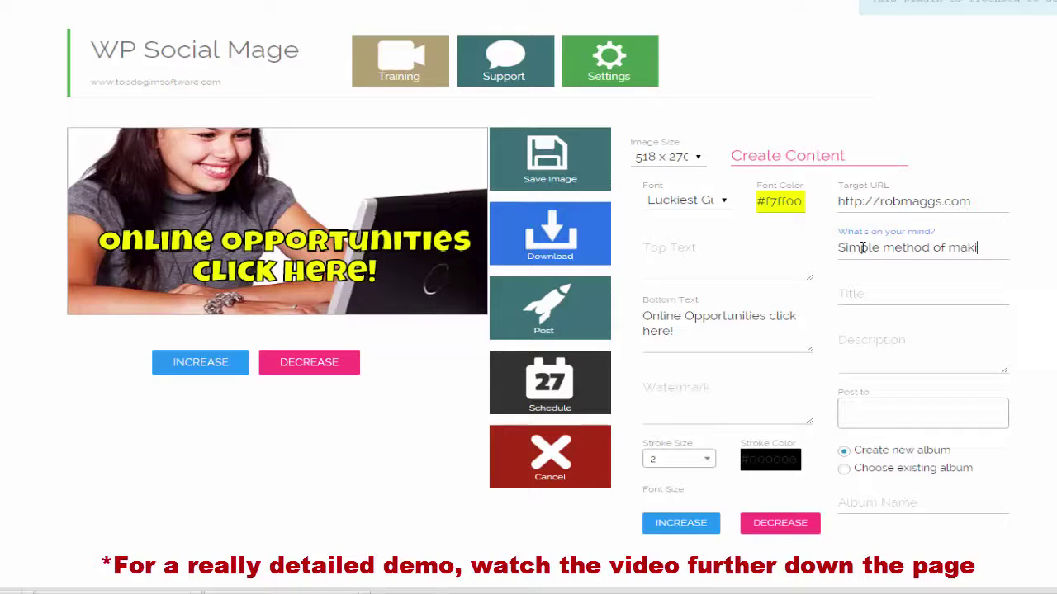
text(ng money d)
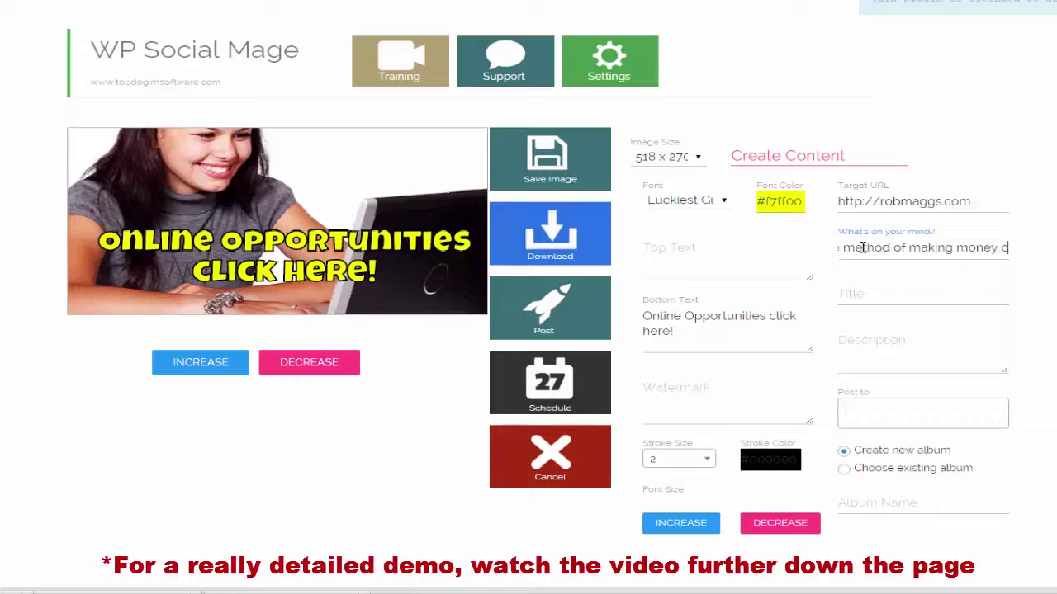
text(nline)
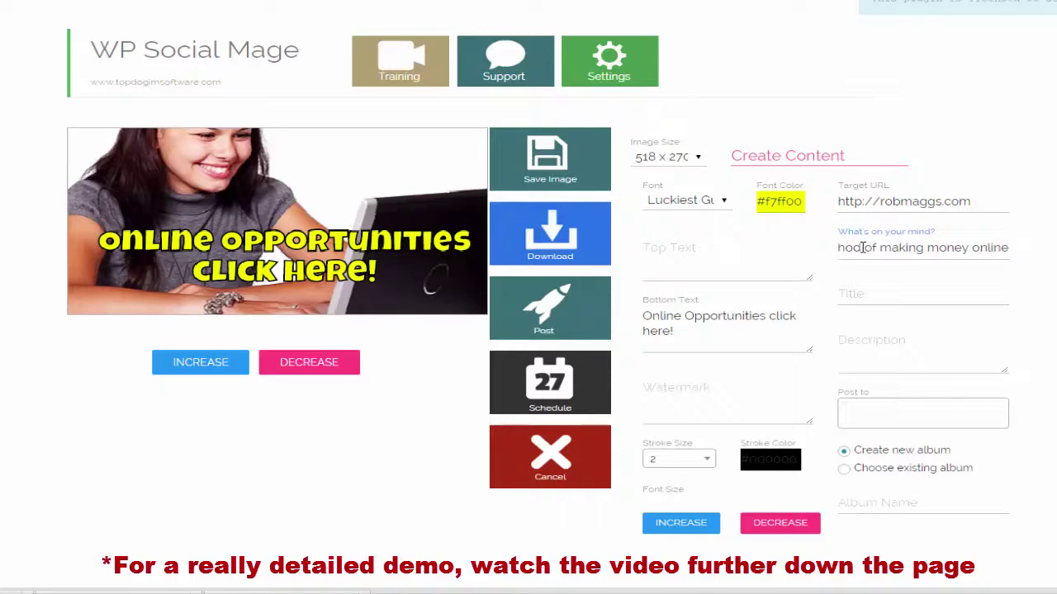
click(872, 292)
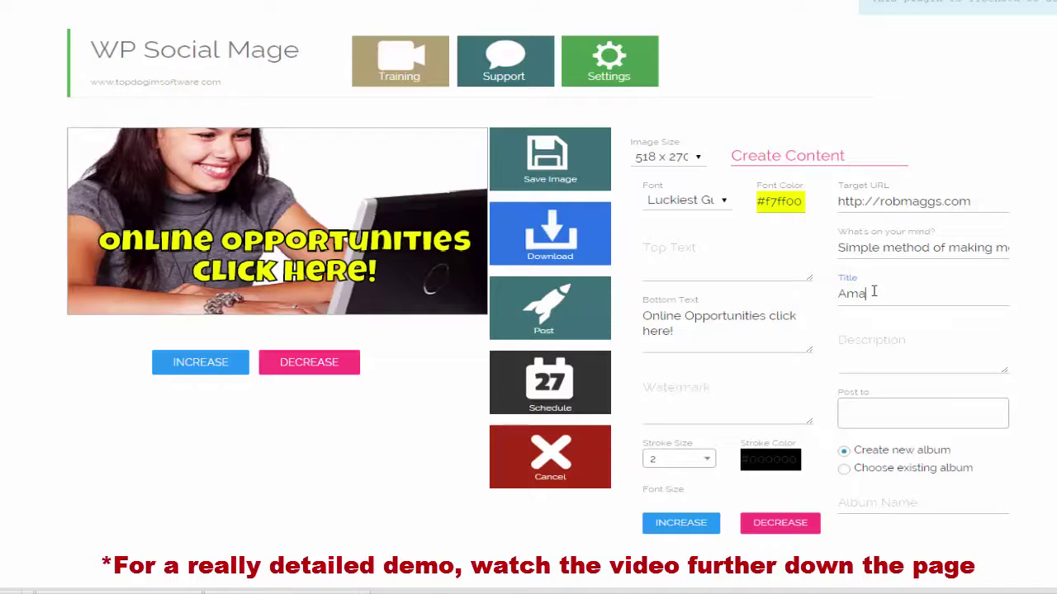
text(Amazing opportunity!)
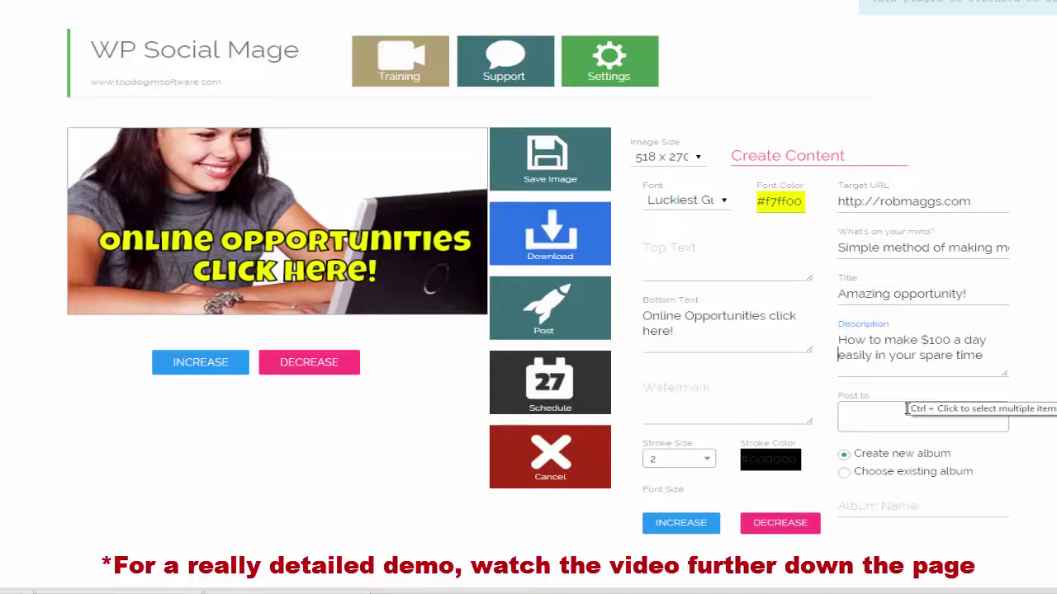
Post to the Top Dog IM Software - Resources group instead of My Wall
click(904, 413)
click(866, 450)
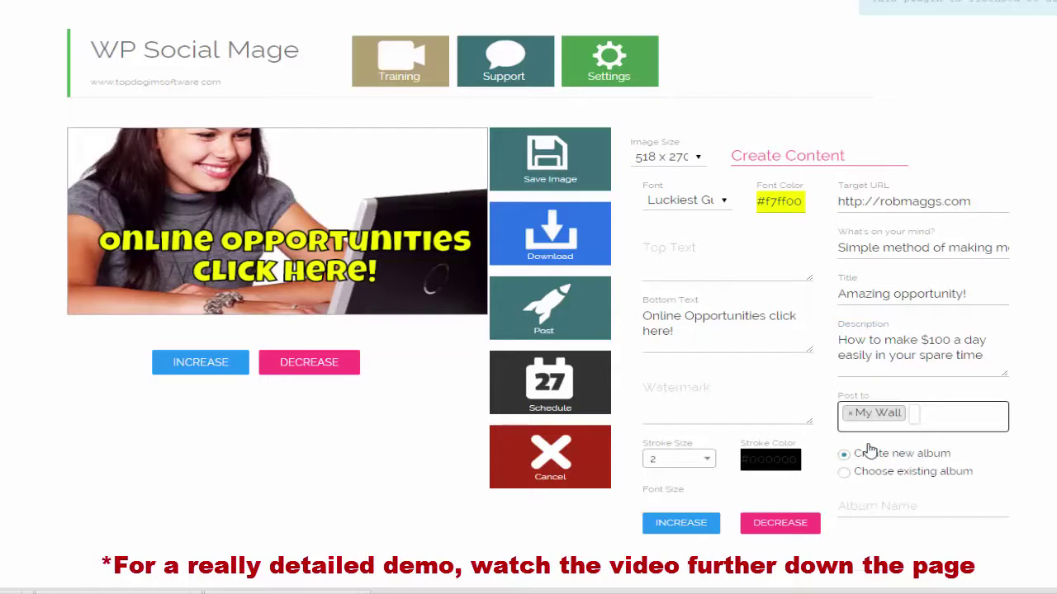
click(849, 412)
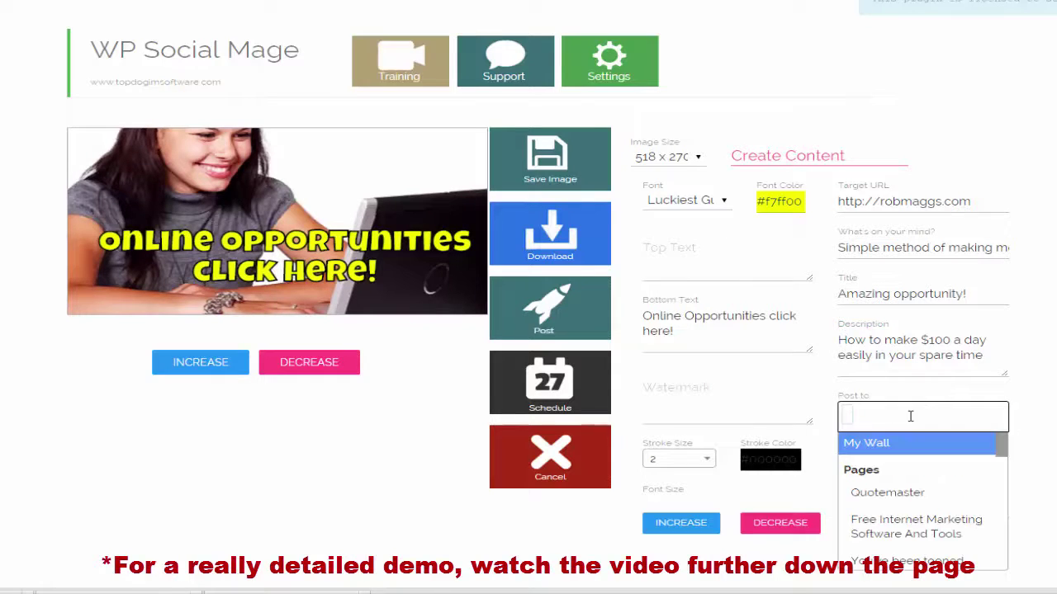
scroll(903, 471, down, 3)
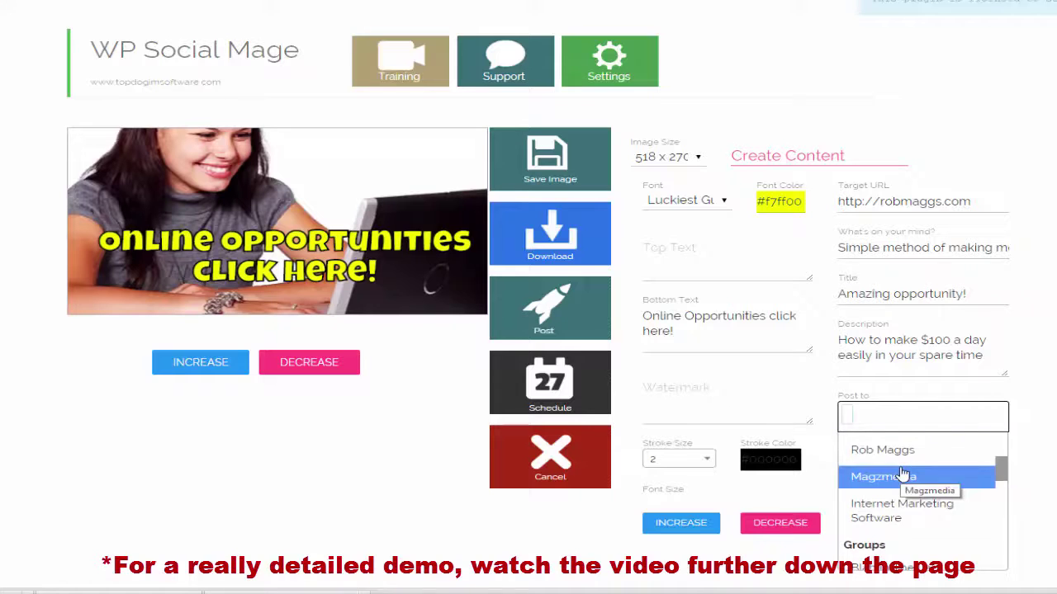
scroll(903, 472, down, 3)
scroll(903, 472, down, 6)
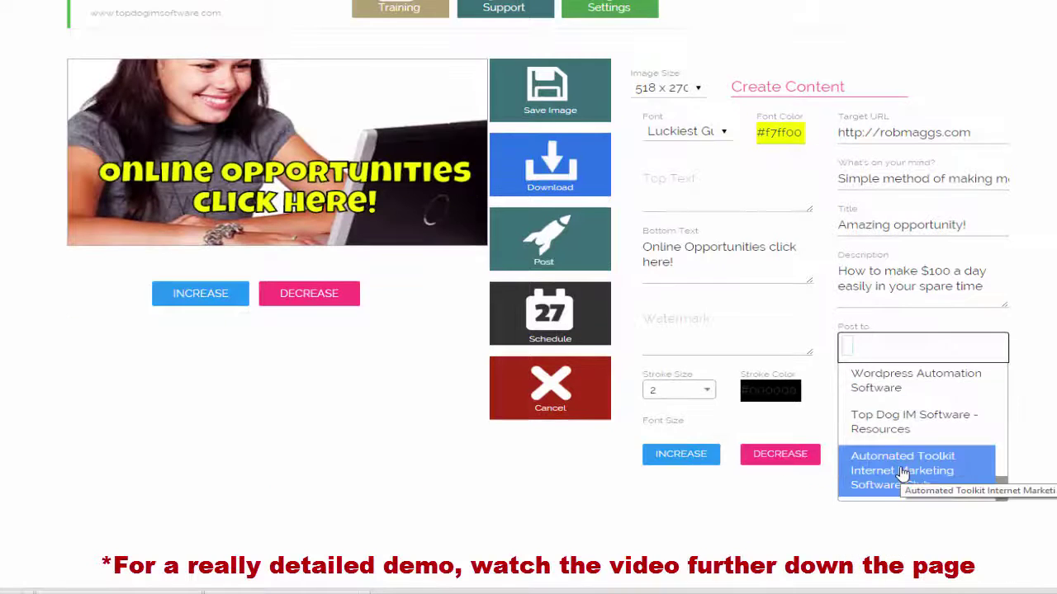
scroll(979, 485, down, 5)
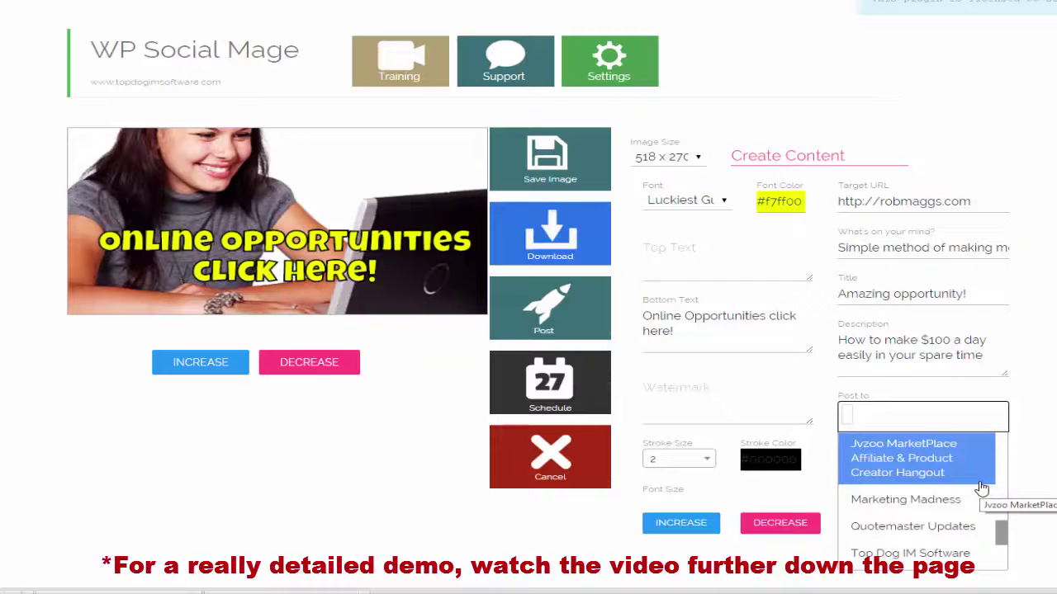
scroll(981, 488, down, 2)
click(885, 558)
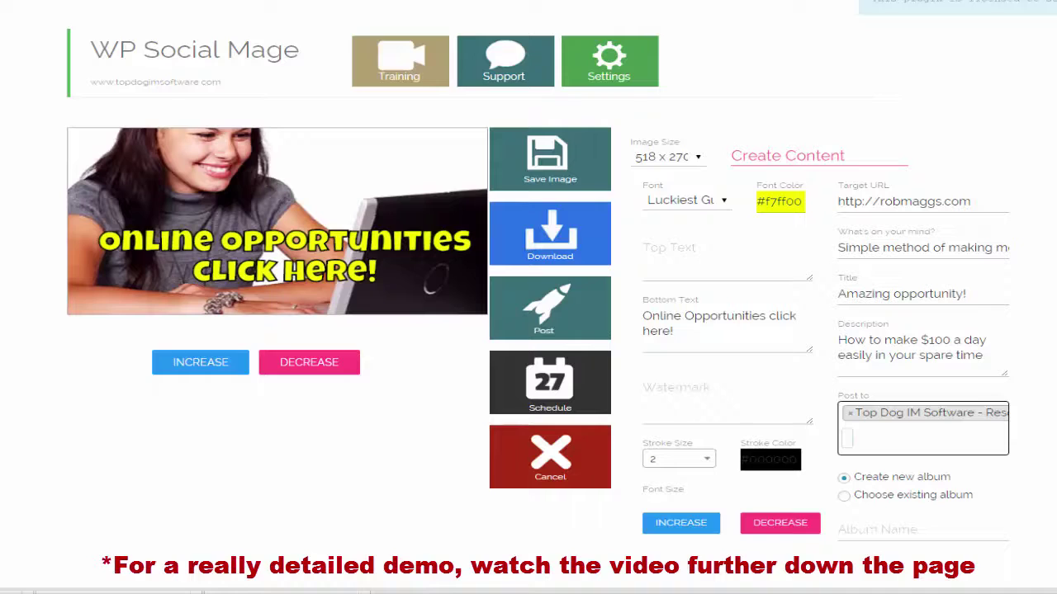
Upload the image into the existing WP Social Mage album
click(842, 495)
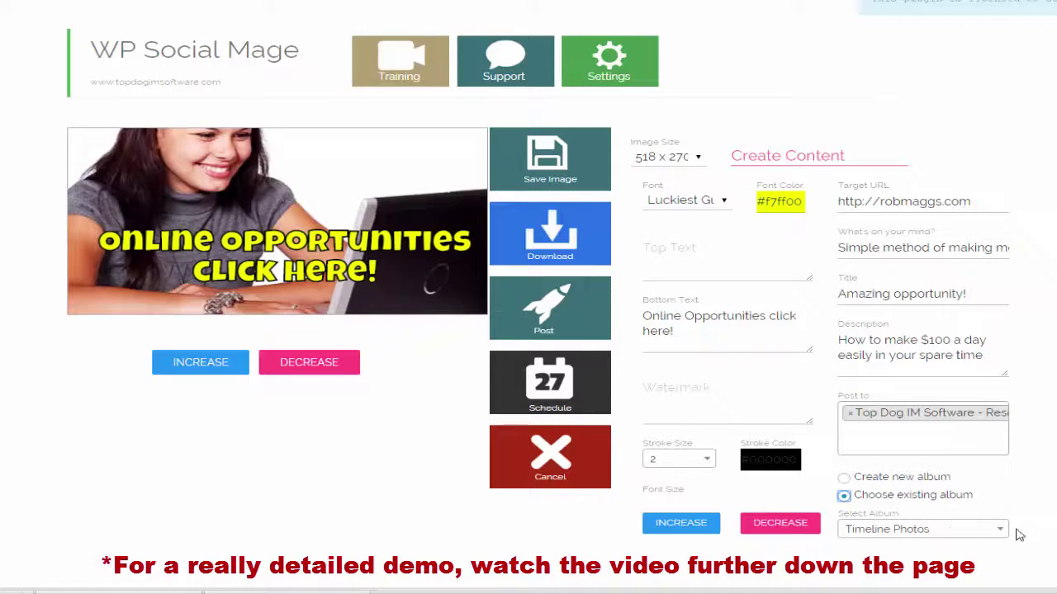
click(1000, 531)
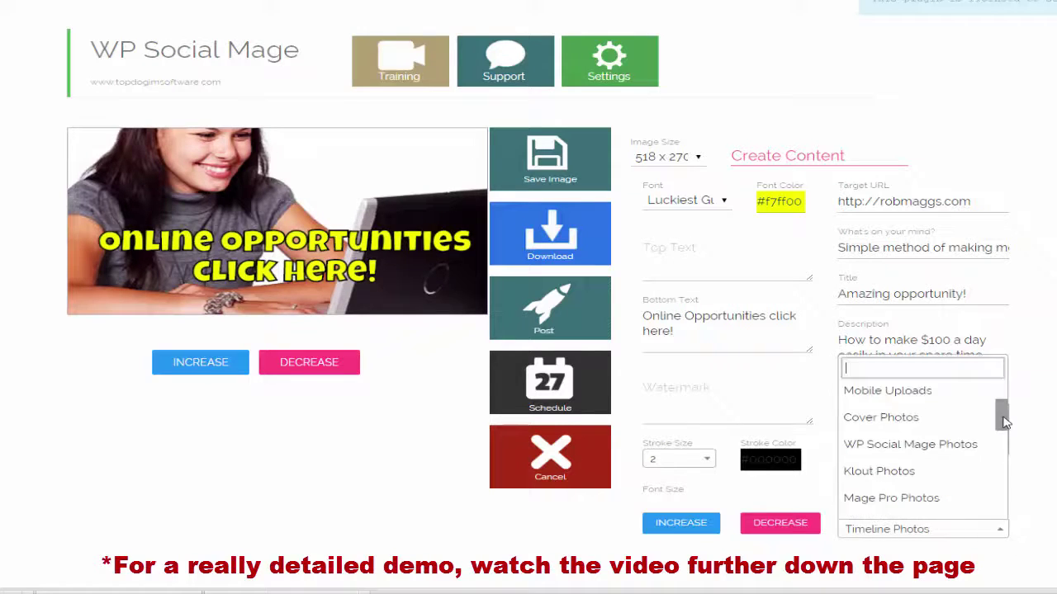
click(929, 446)
click(679, 399)
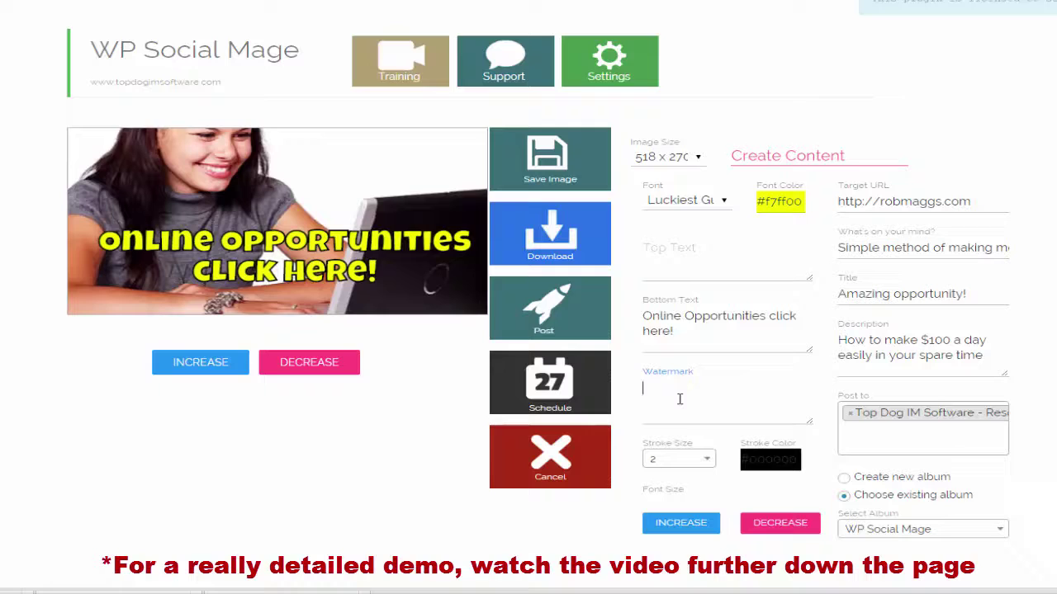
text(http://www.robmaggs.com)
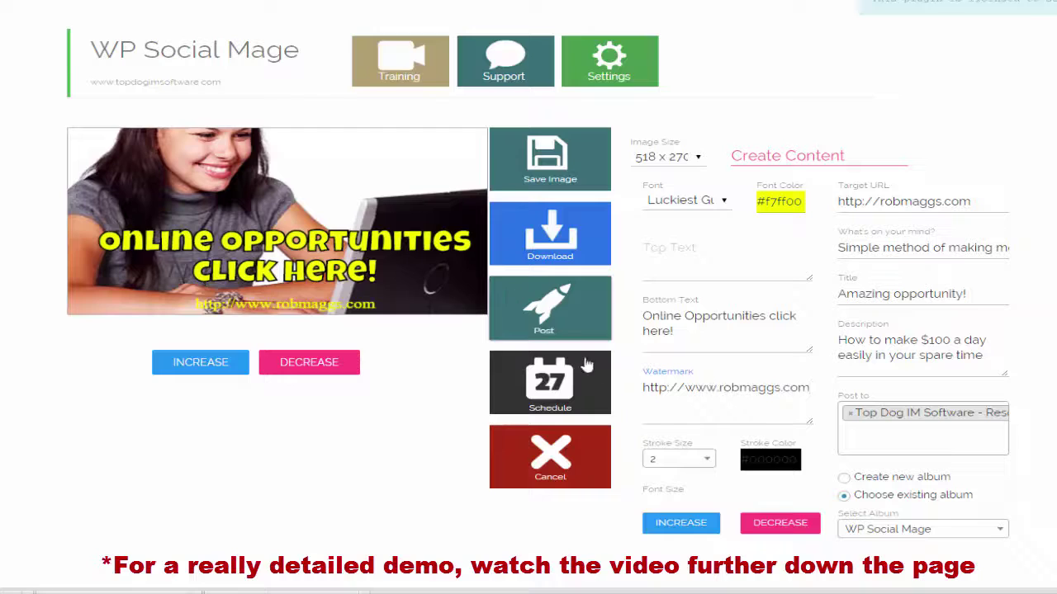
click(570, 314)
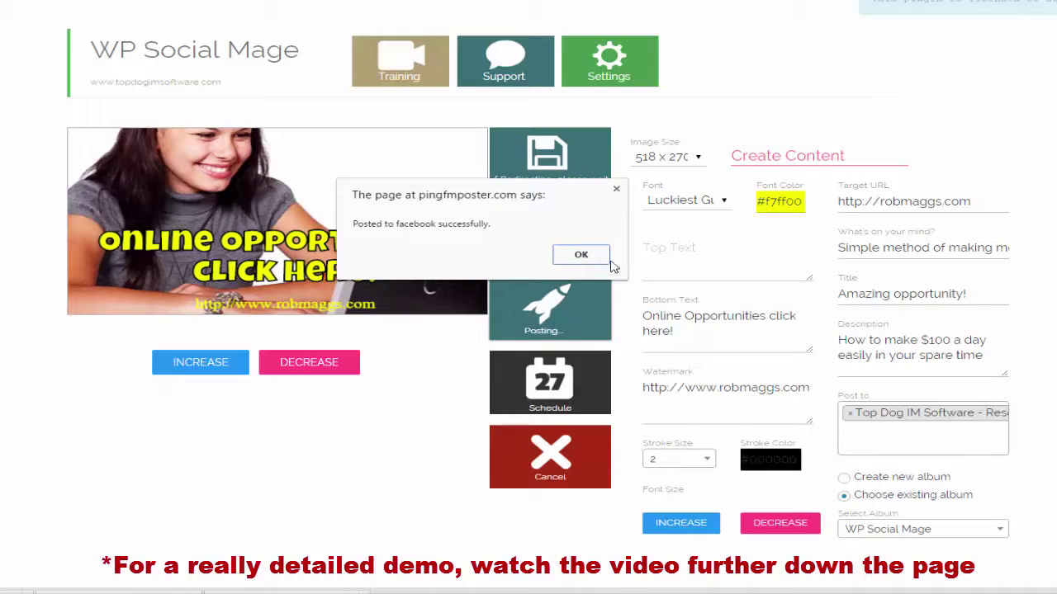
Dismiss the 'Posted to facebook successfully' alert
click(568, 253)
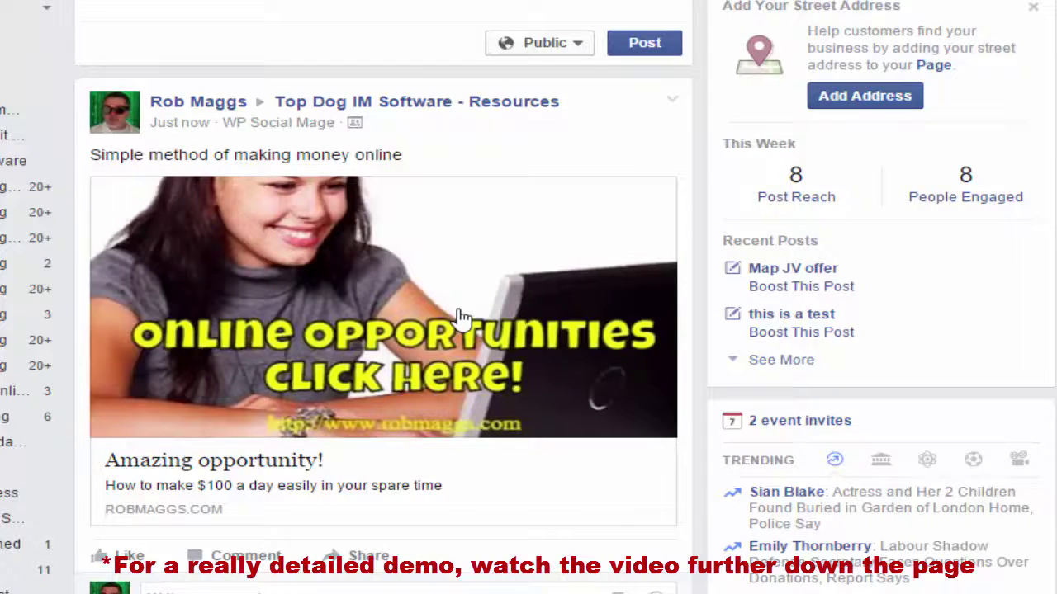
Follow the post's image link to robmaggs.com and scroll down and back up the home page
click(462, 318)
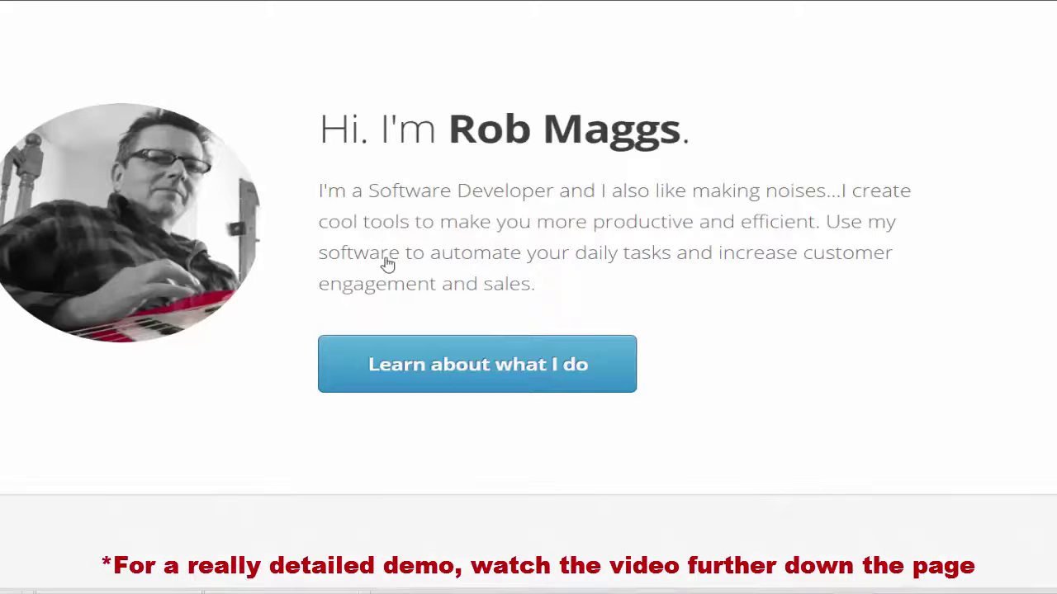
scroll(800, 358, down, 14)
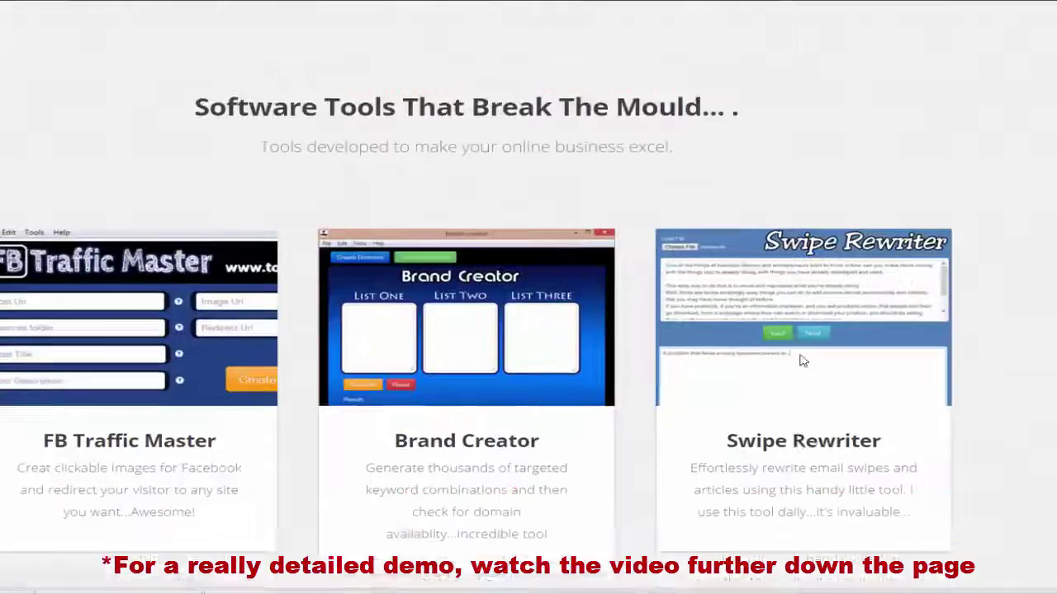
scroll(800, 359, down, 15)
scroll(801, 360, up, 6)
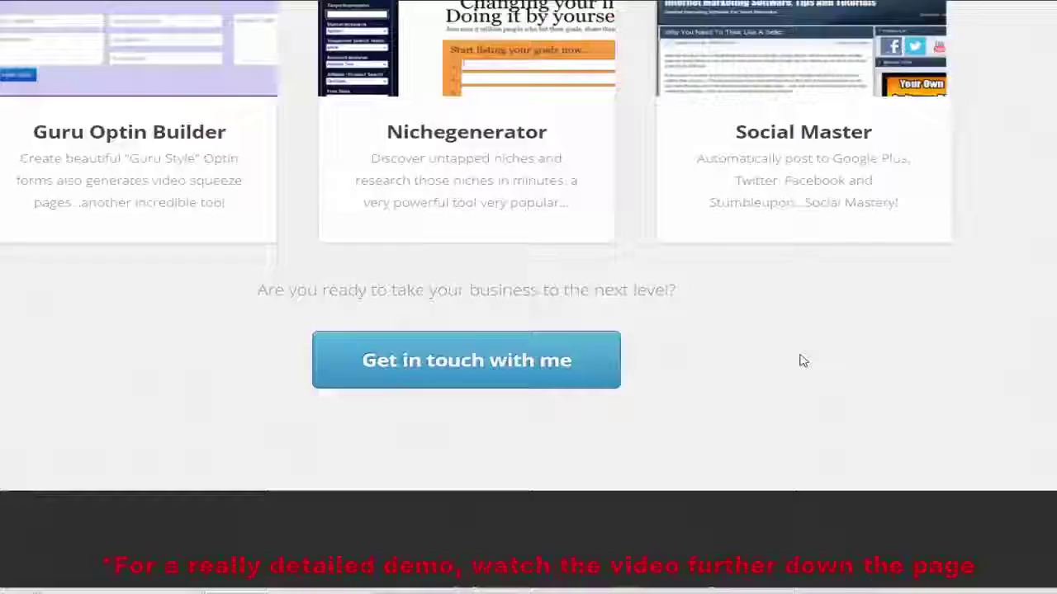
scroll(800, 359, up, 20)
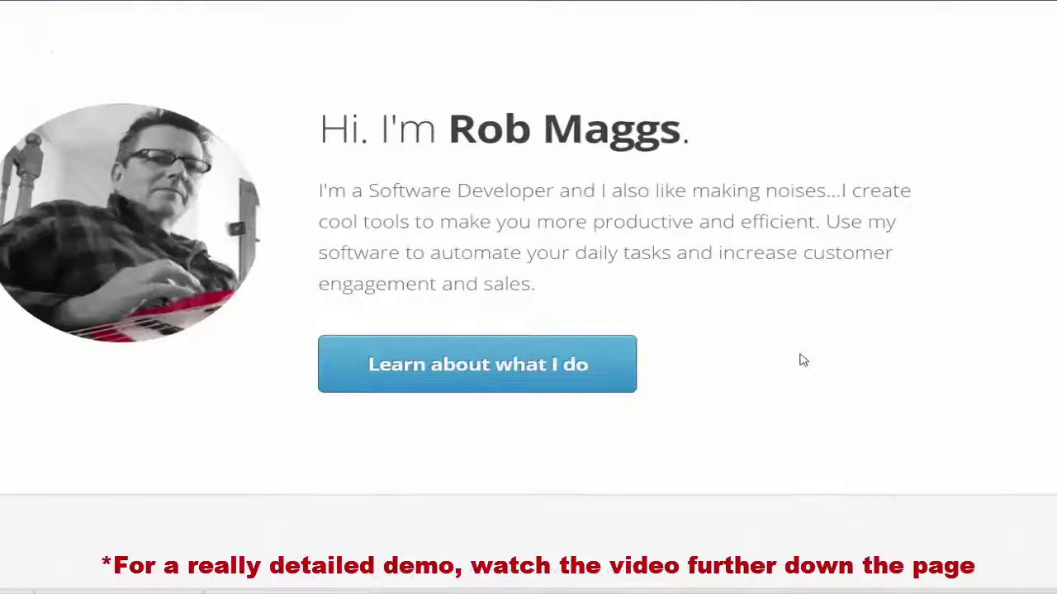